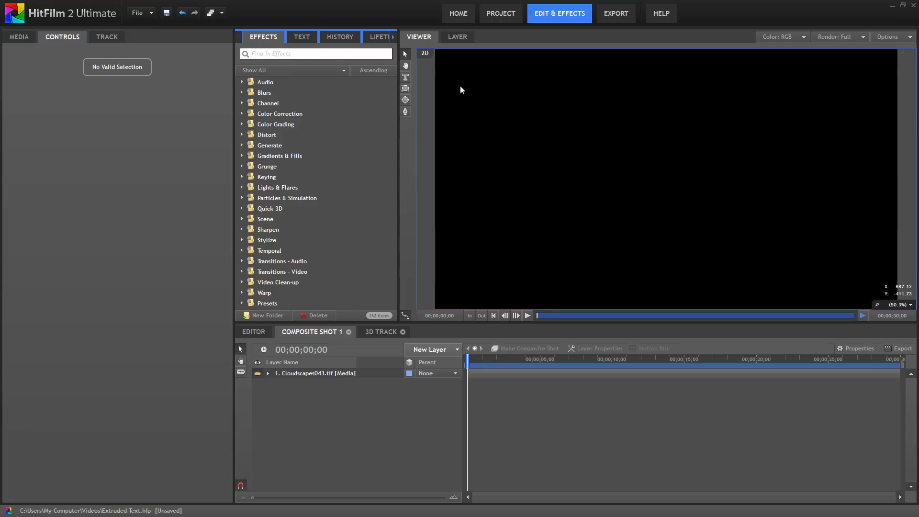
Step: Add a text layer reading 'HitFilm 2' in a box across the top of the frame
{"action": "left_click", "coordinate": [406, 77]}
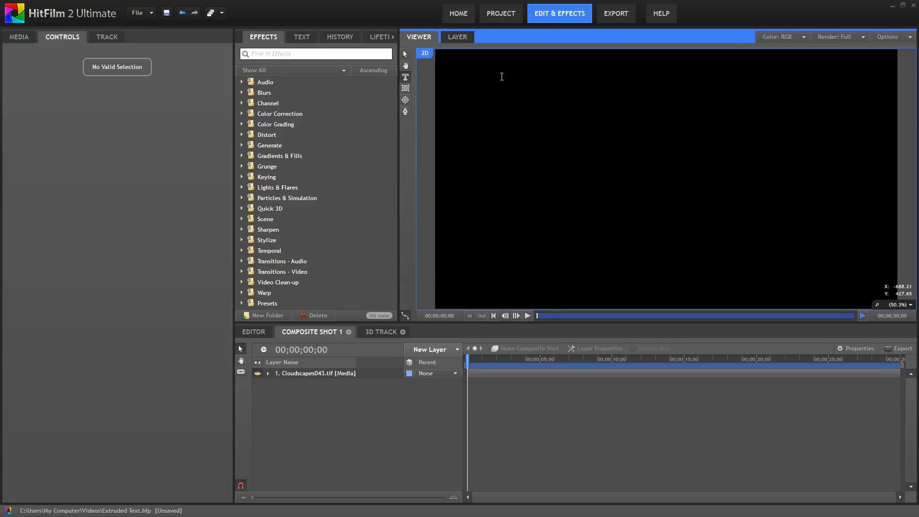
{"action": "left_click_drag", "start_coordinate": [501, 75], "coordinate": [826, 149]}
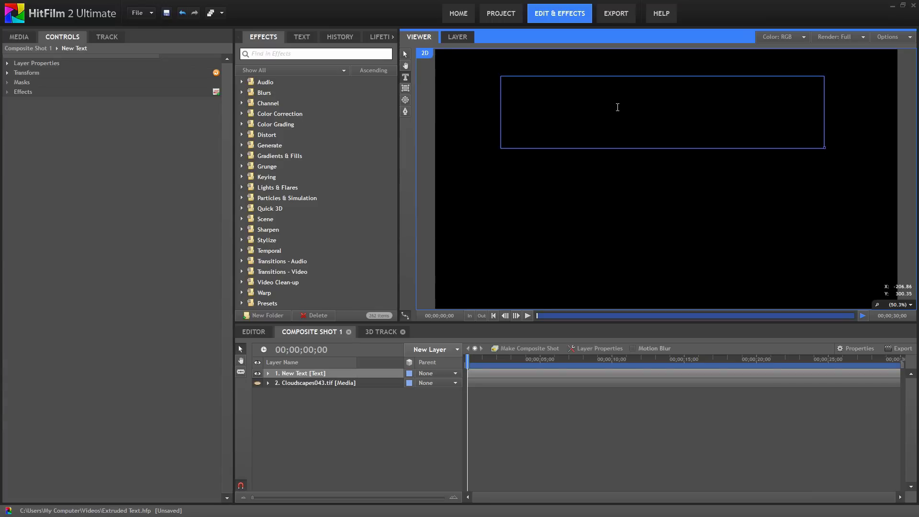
{"action": "type", "text": "HitFilm 2"}
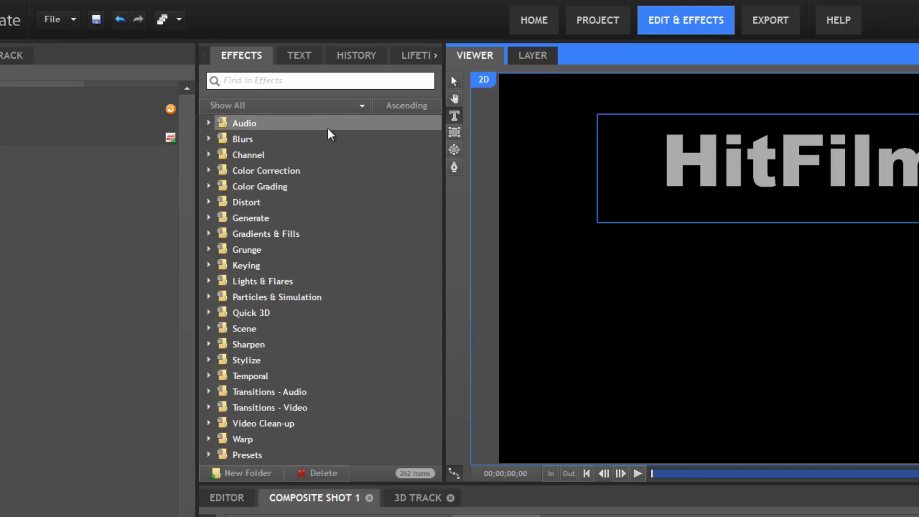
Step: Search the effects for 'extrus' and apply 3D Extrusion to the New Text layer
{"action": "left_click", "coordinate": [315, 83]}
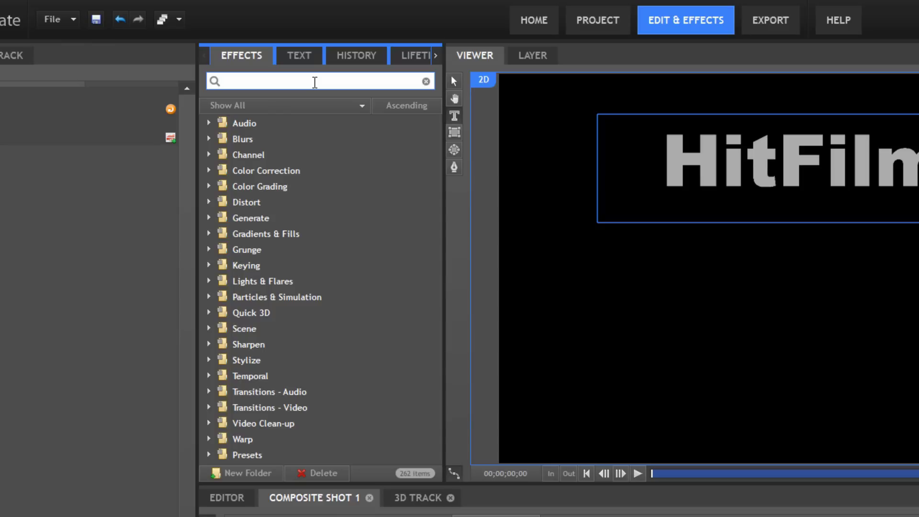
{"action": "type", "text": "extrus"}
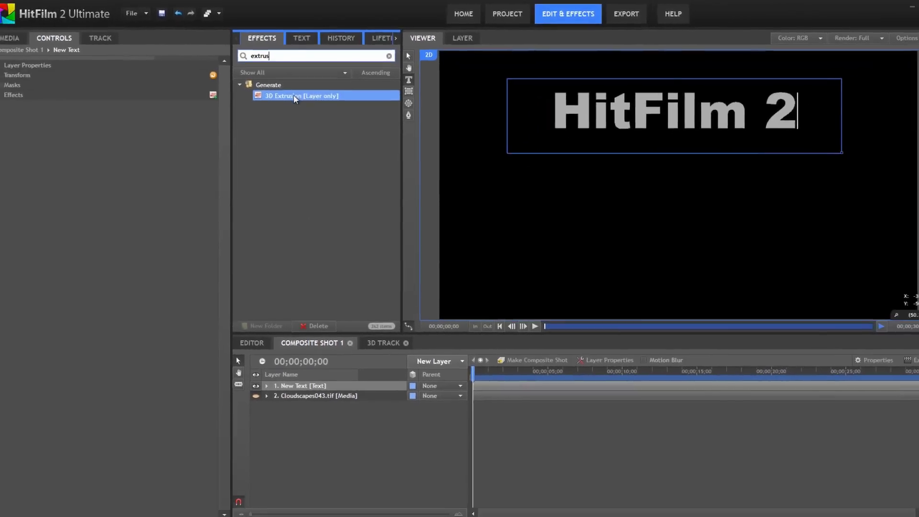
{"action": "left_click_drag", "start_coordinate": [296, 98], "coordinate": [303, 388]}
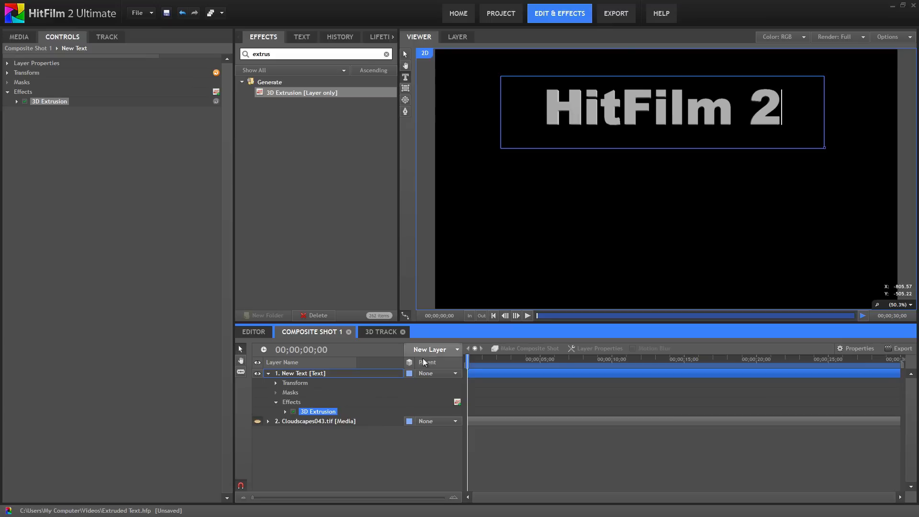
Step: Raise the 3D Extrusion Depth to 73 and reposition the HitFilm 2 text in frame
{"action": "left_click", "coordinate": [17, 102]}
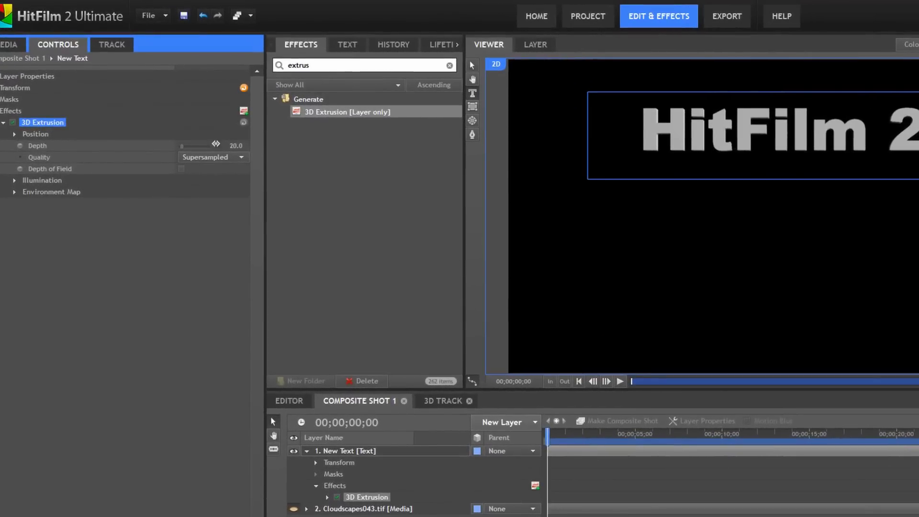
{"action": "left_click_drag", "start_coordinate": [234, 144], "coordinate": [720, 209]}
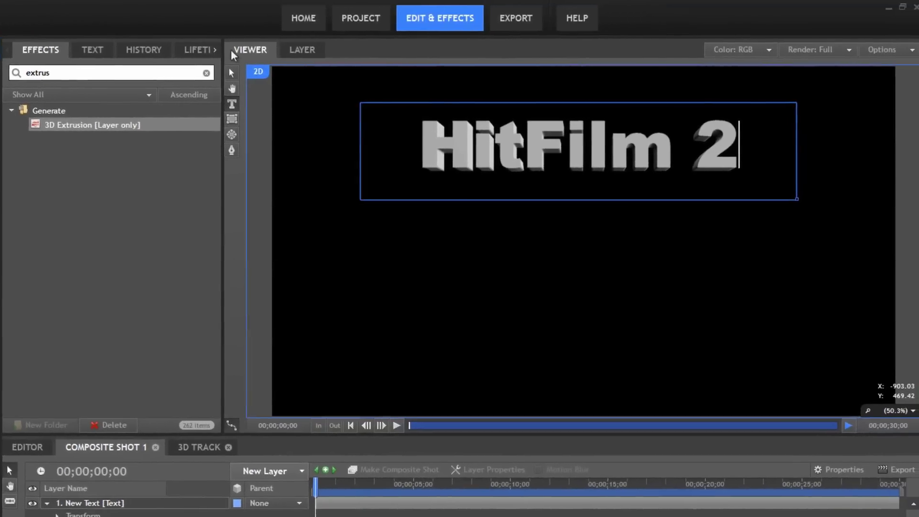
{"action": "left_click", "coordinate": [232, 71]}
{"action": "left_click_drag", "start_coordinate": [530, 131], "coordinate": [646, 34]}
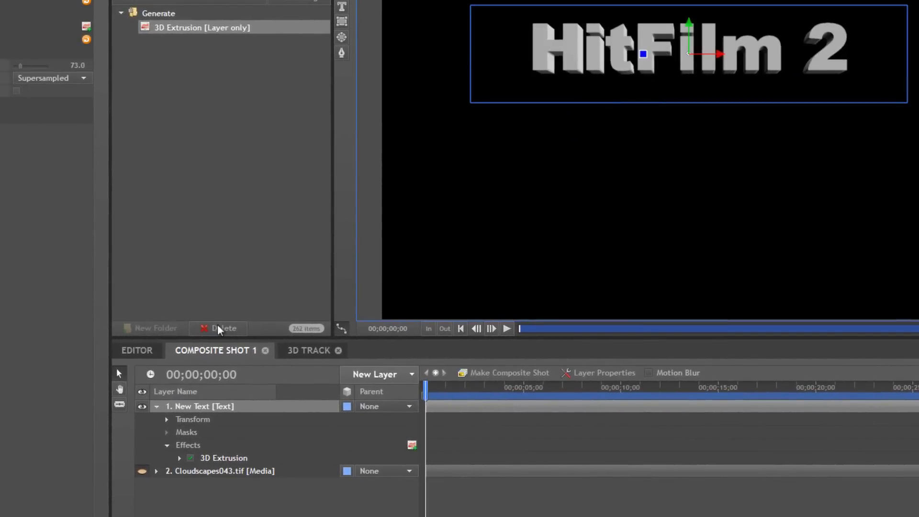
Step: Make the text layer a 3D Plane, add a camera, and turn it 26° on Orientation Y
{"action": "left_click", "coordinate": [349, 407]}
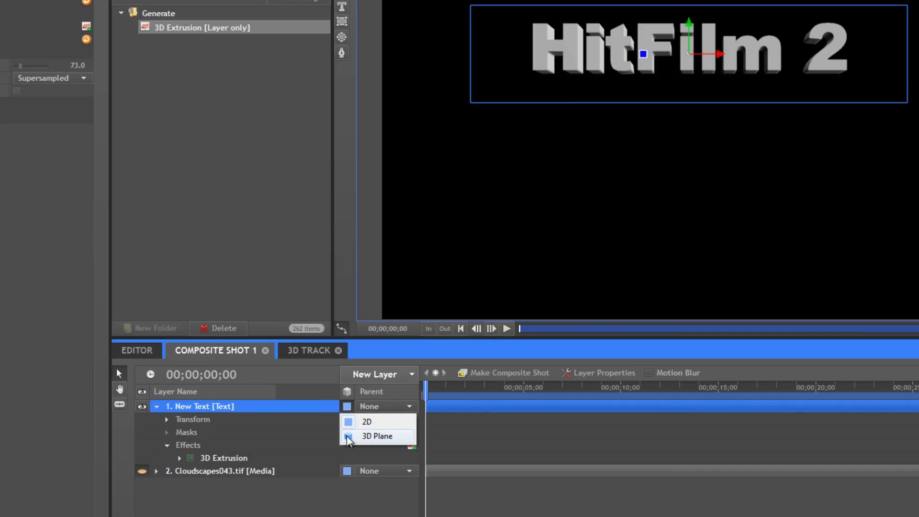
{"action": "left_click", "coordinate": [349, 437]}
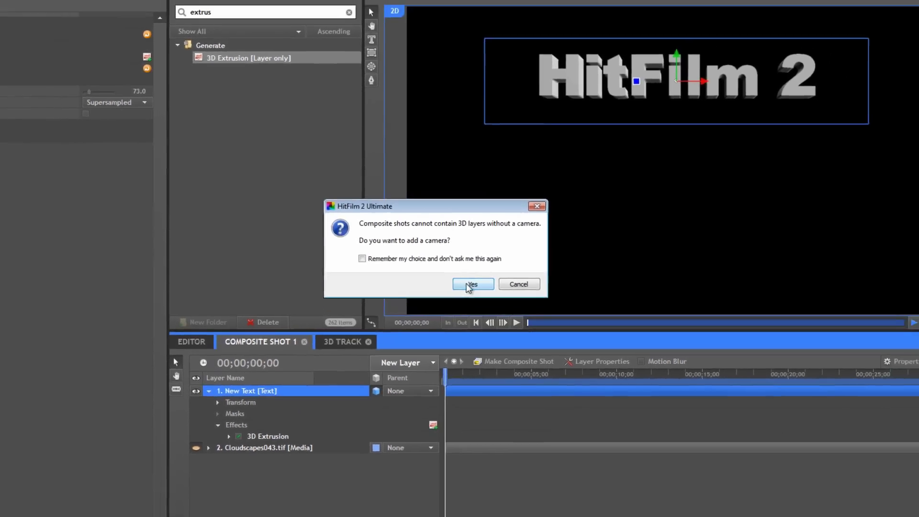
{"action": "left_click", "coordinate": [473, 285]}
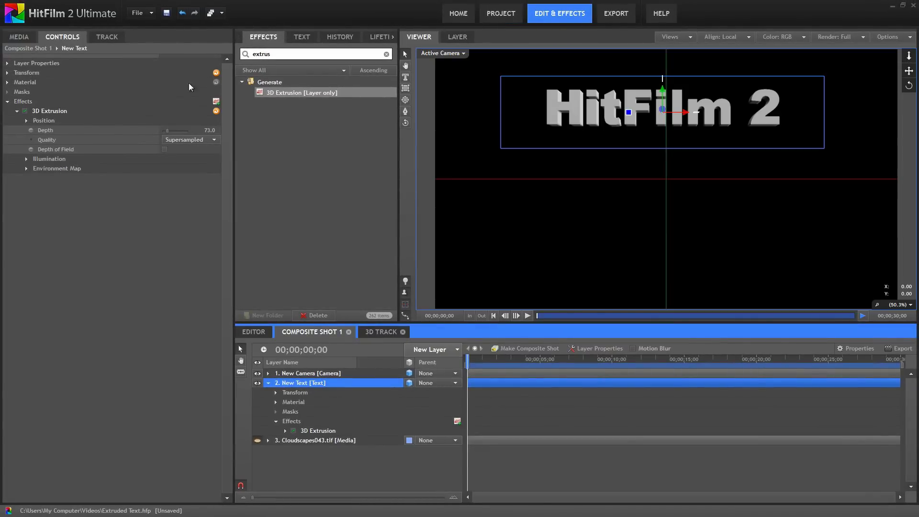
{"action": "left_click", "coordinate": [8, 72]}
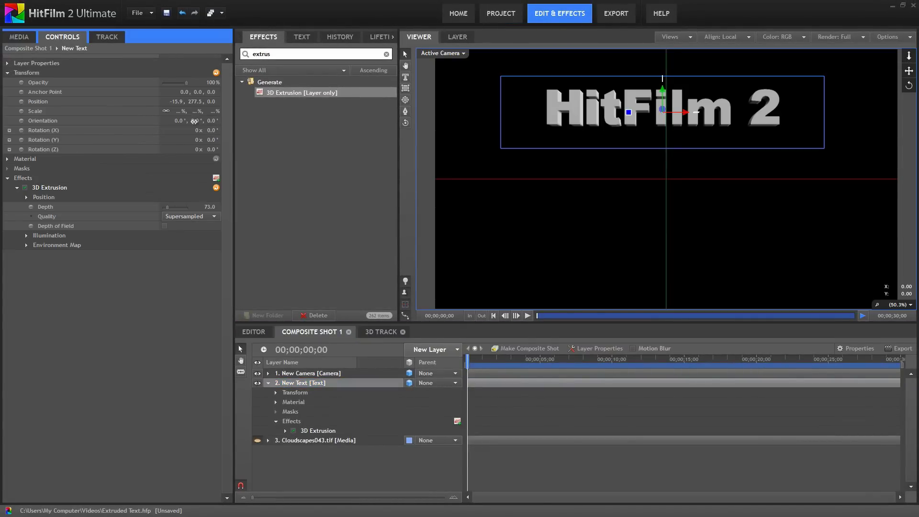
{"action": "mouse_move", "coordinate": [194, 122]}
{"action": "left_mouse_down"}
{"action": "mouse_move", "coordinate": [235, 119]}
{"action": "mouse_move", "coordinate": [200, 121]}
{"action": "left_mouse_up"}
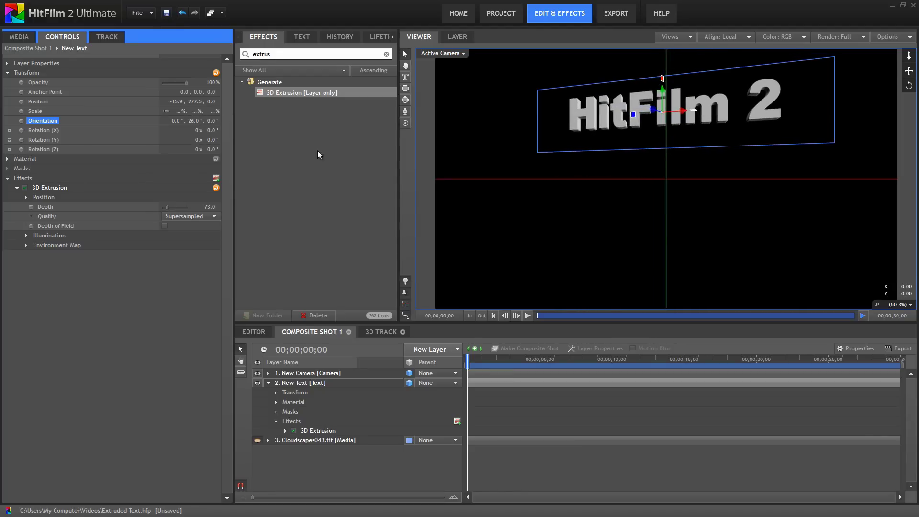
Step: Undo the Y rotation and 3D conversion, keeping the extrusion's Transform From at None
{"action": "key", "text": "ctrl+z"}
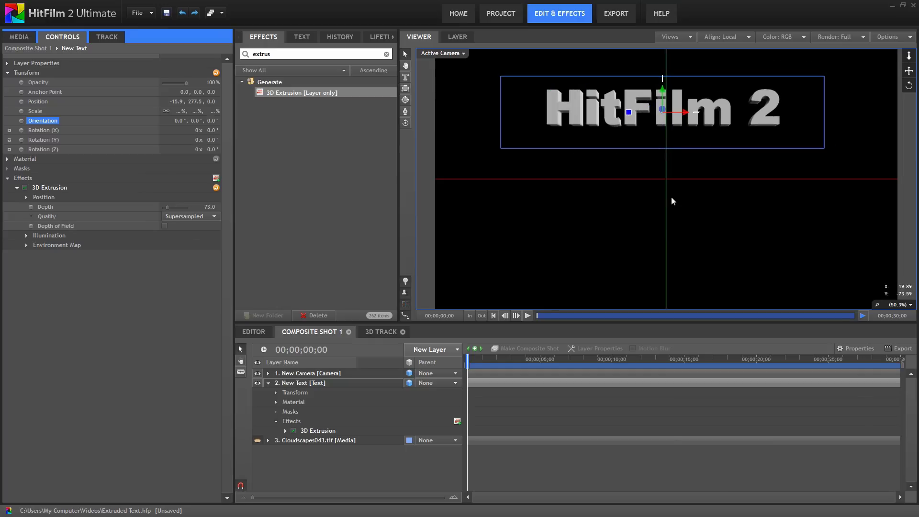
{"action": "key", "text": "ctrl+z"}
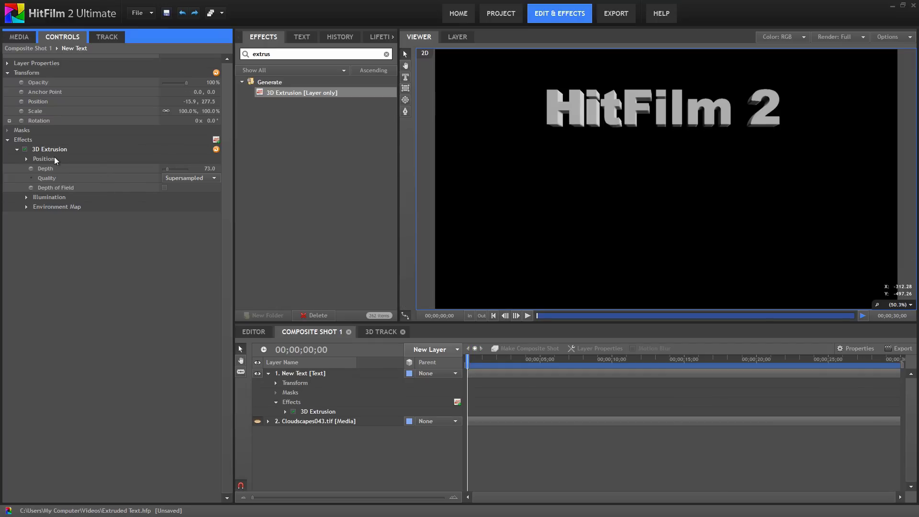
{"action": "left_click", "coordinate": [26, 159]}
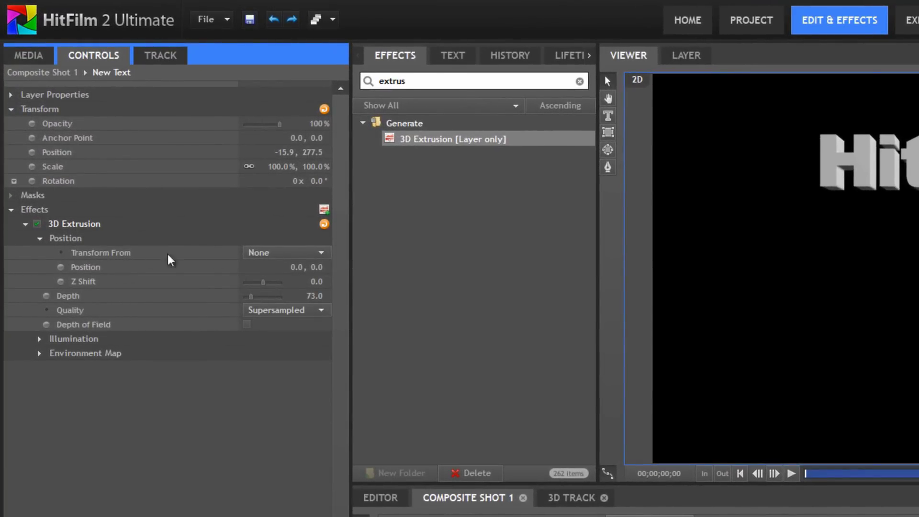
{"action": "left_click", "coordinate": [326, 253]}
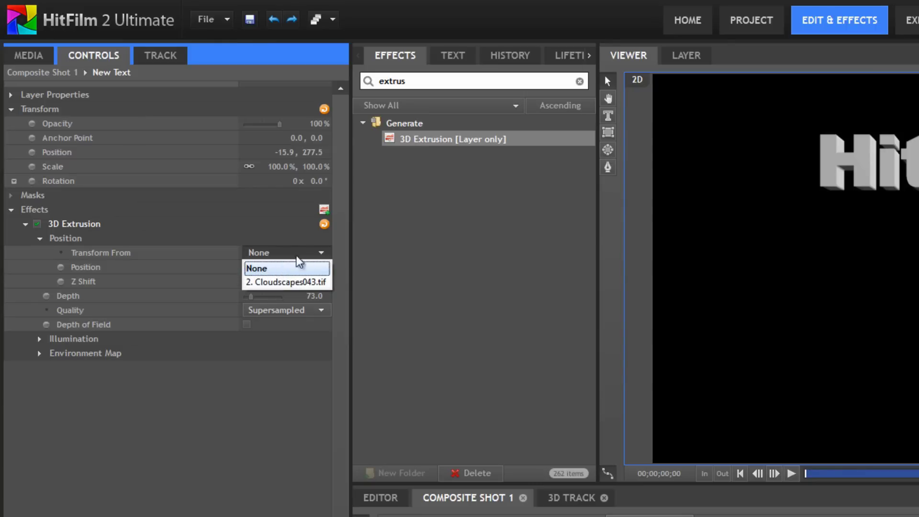
{"action": "left_click", "coordinate": [315, 251]}
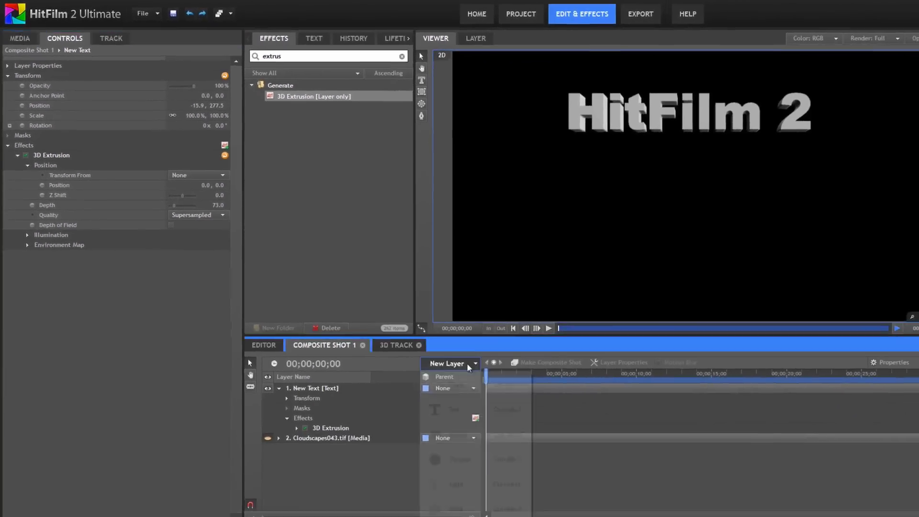
Step: Add a New Point layer set to 3D Plane, accepting the new camera
{"action": "left_click", "coordinate": [469, 367]}
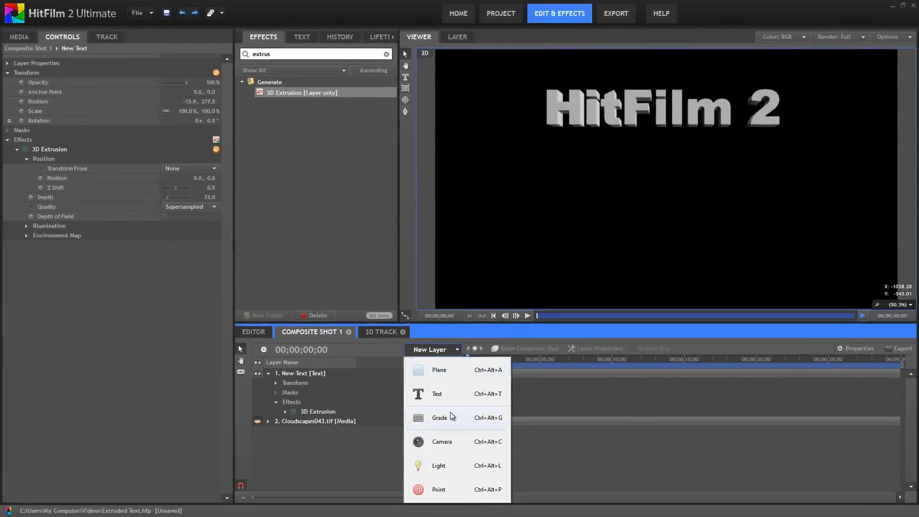
{"action": "left_click", "coordinate": [457, 510]}
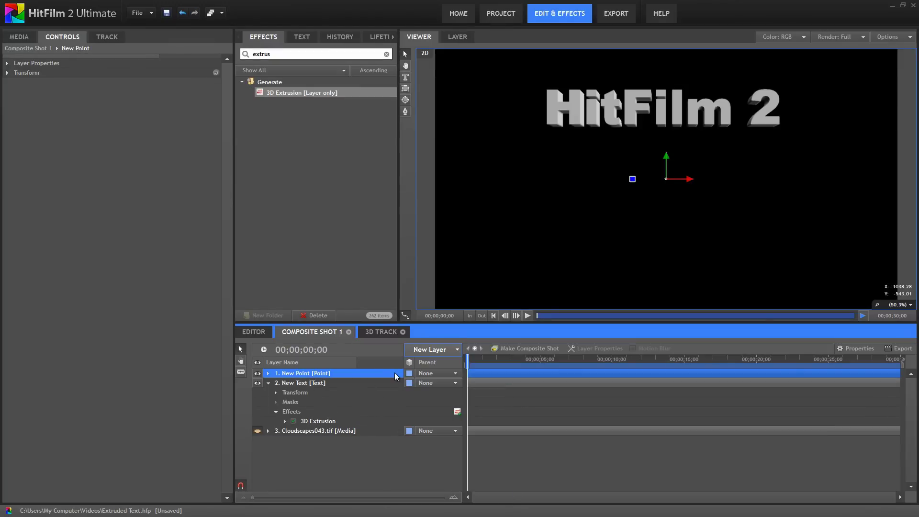
{"action": "left_click", "coordinate": [409, 374]}
{"action": "left_click", "coordinate": [412, 397]}
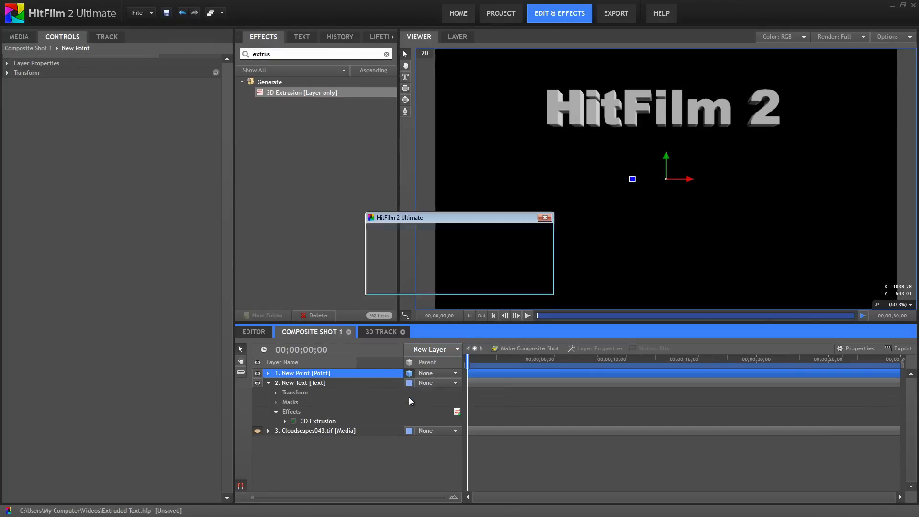
{"action": "left_click", "coordinate": [491, 283]}
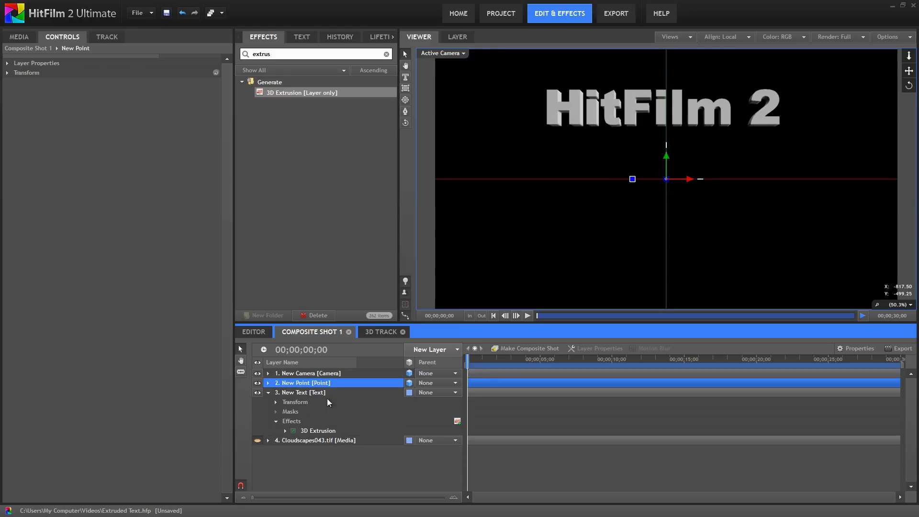
Step: Set the 3D Extrusion's Transform From to 2. New Point
{"action": "left_click", "coordinate": [318, 431]}
{"action": "left_click", "coordinate": [211, 168]}
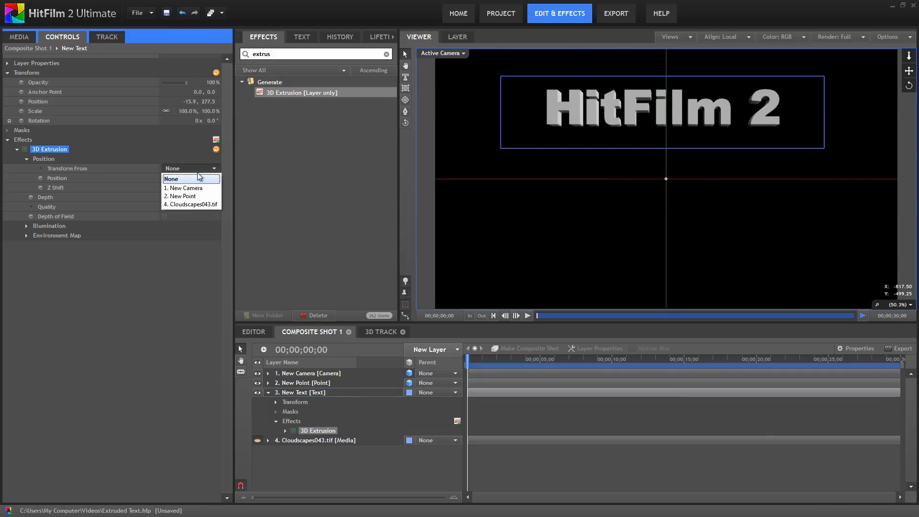
{"action": "left_click", "coordinate": [185, 196]}
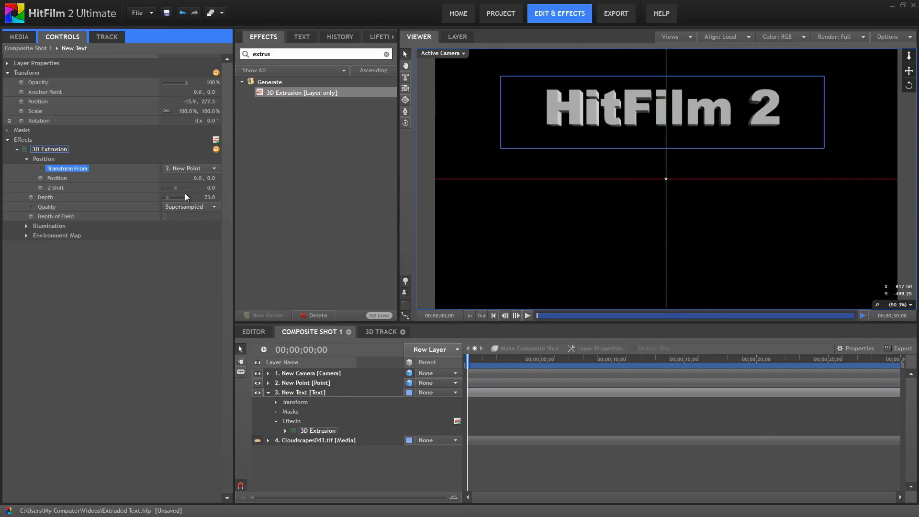
Step: Rotate the New Point layer to 5° on Orientation Y so the title turns slightly
{"action": "left_click", "coordinate": [305, 383]}
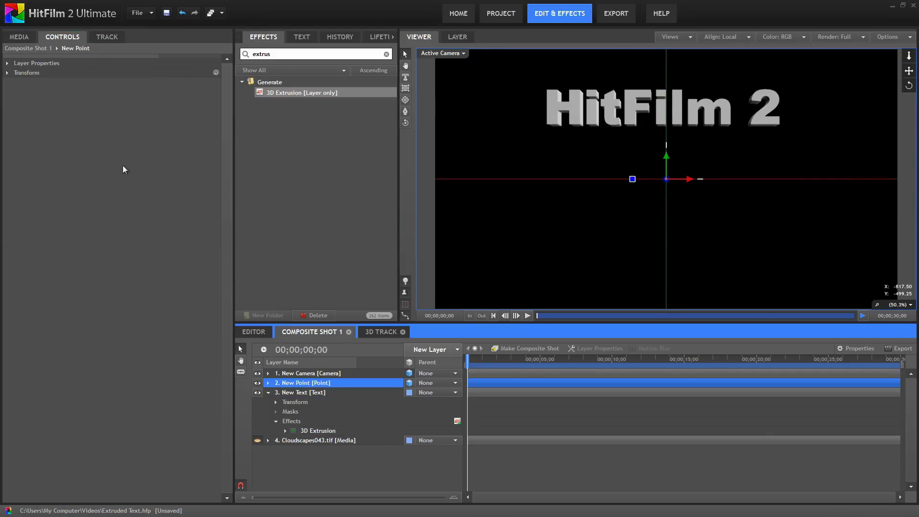
{"action": "left_click", "coordinate": [8, 73]}
{"action": "mouse_move", "coordinate": [196, 111]}
{"action": "left_mouse_down"}
{"action": "mouse_move", "coordinate": [218, 111]}
{"action": "mouse_move", "coordinate": [159, 110]}
{"action": "mouse_move", "coordinate": [194, 106]}
{"action": "left_mouse_up"}
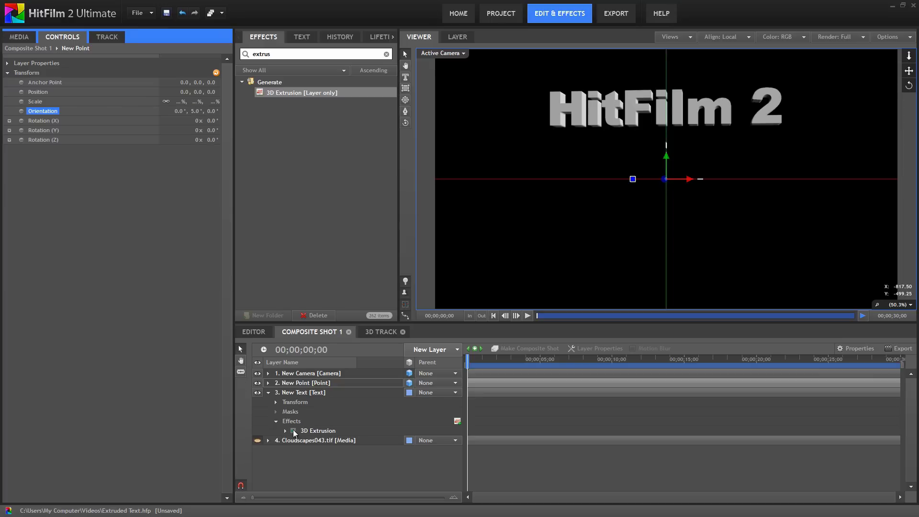
{"action": "left_click", "coordinate": [316, 431]}
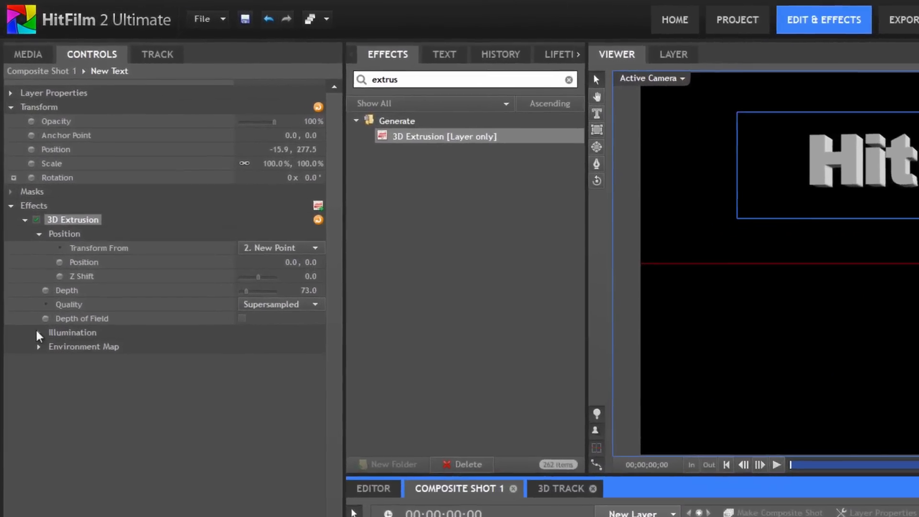
{"action": "left_click", "coordinate": [38, 334]}
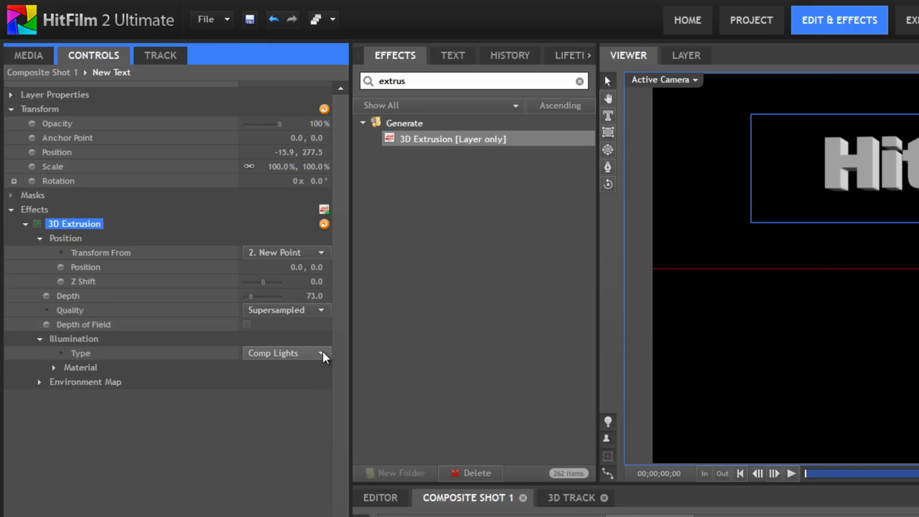
{"action": "left_click", "coordinate": [283, 353]}
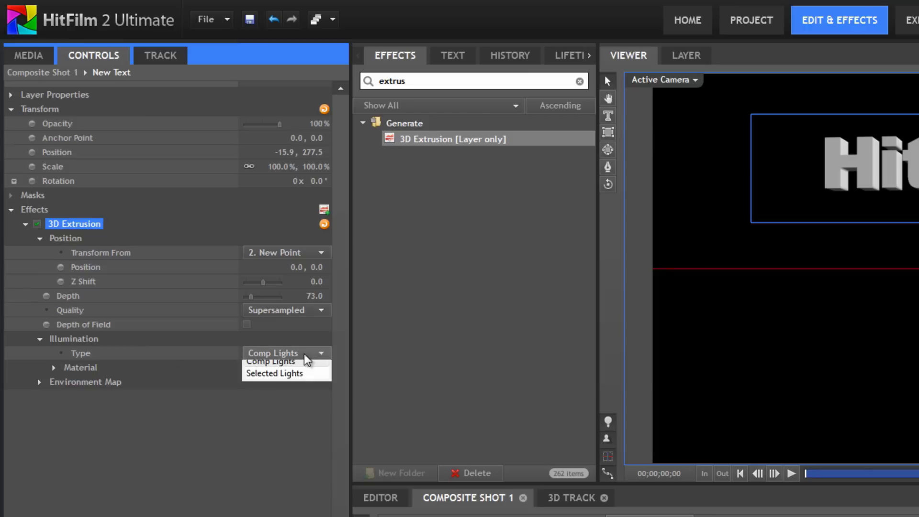
{"action": "left_click", "coordinate": [287, 380]}
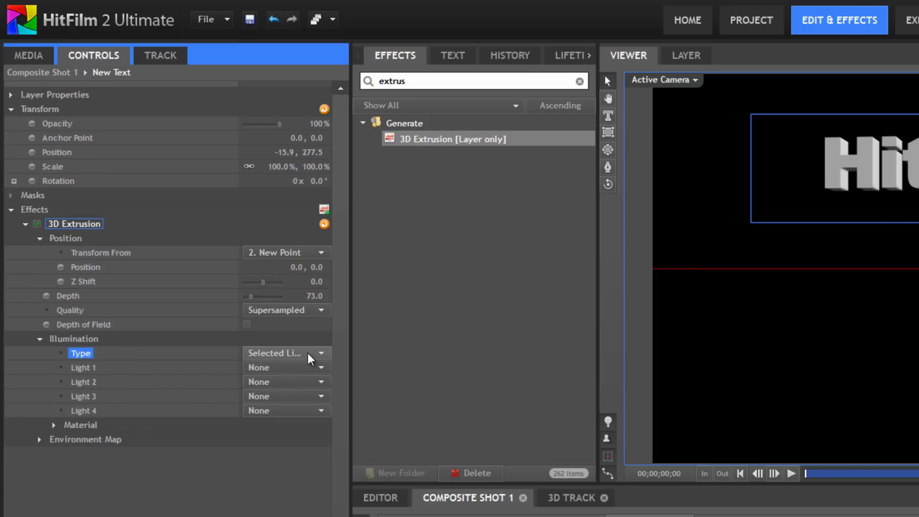
{"action": "left_click", "coordinate": [294, 354]}
{"action": "left_click", "coordinate": [288, 368]}
{"action": "left_click", "coordinate": [55, 367]}
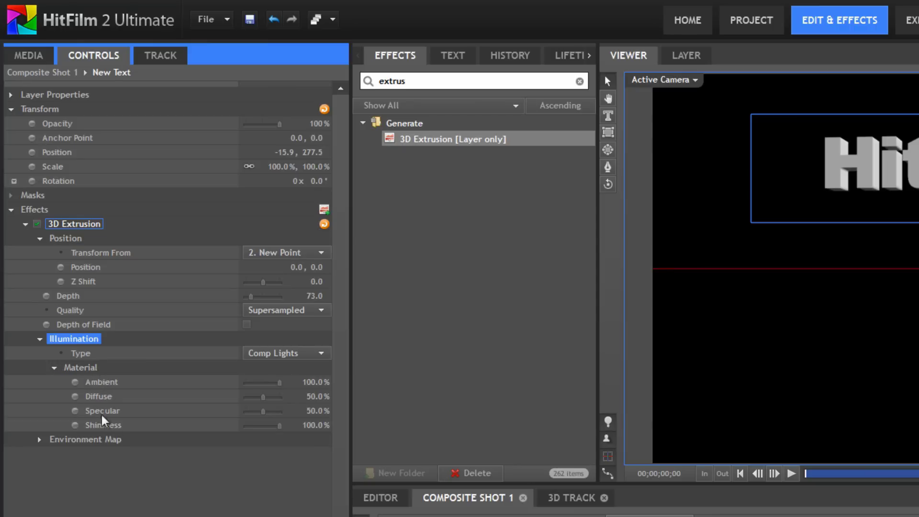
{"action": "left_click", "coordinate": [53, 367]}
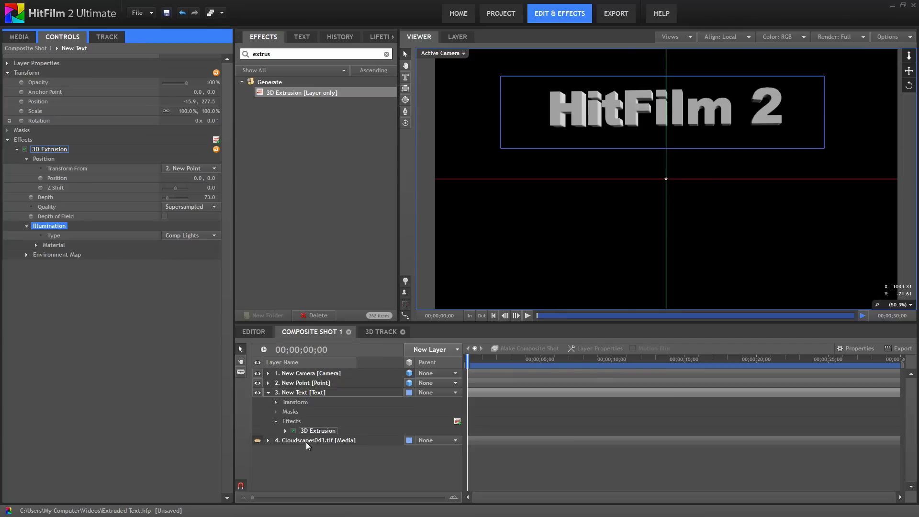
Step: Make the Cloudscapes043.tif layer visible and use it as the extrusion's Environment Map layer
{"action": "left_click", "coordinate": [257, 441]}
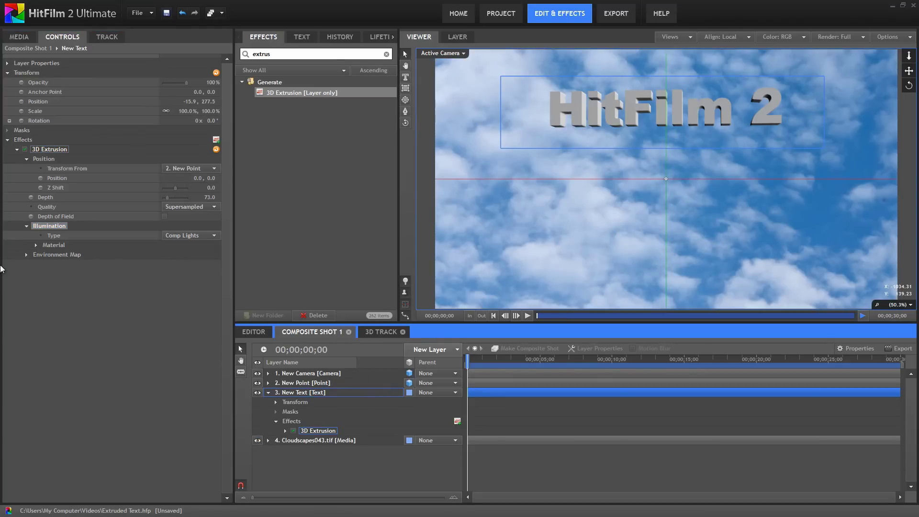
{"action": "left_click", "coordinate": [25, 254]}
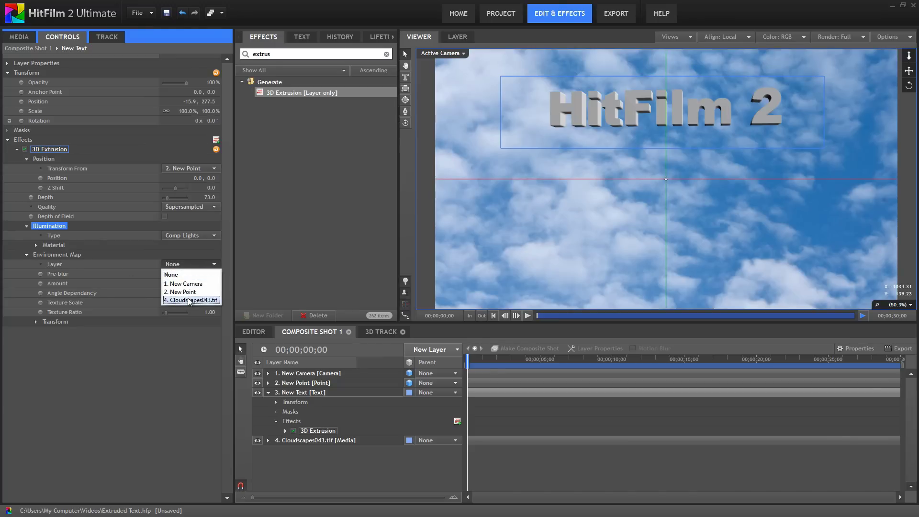
{"action": "left_click", "coordinate": [190, 300]}
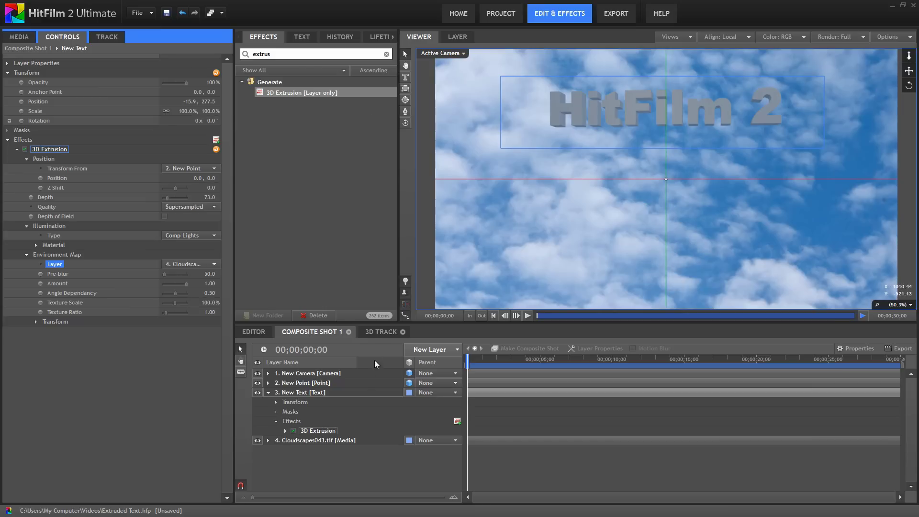
{"action": "left_click", "coordinate": [300, 392]}
{"action": "left_click", "coordinate": [405, 77]}
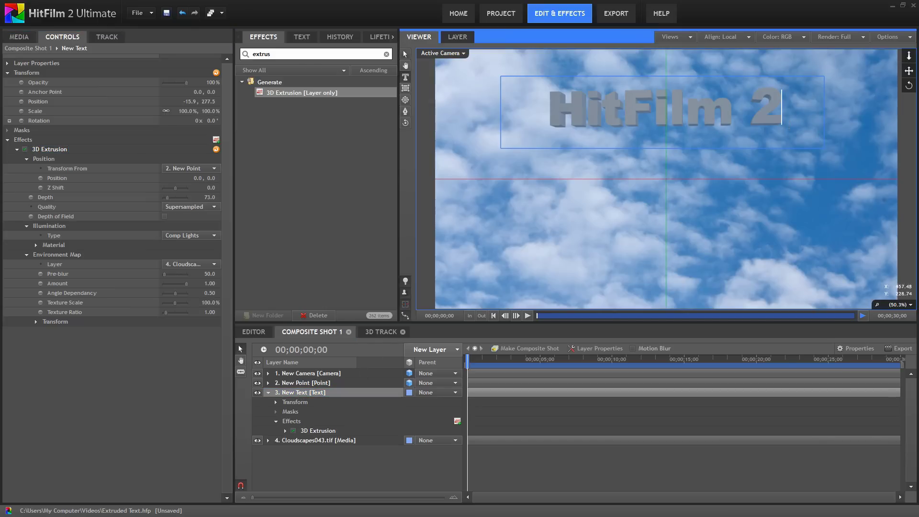
Step: Change the HitFilm 2 text fill colour to white
{"action": "left_click_drag", "start_coordinate": [784, 109], "coordinate": [544, 109]}
{"action": "left_click", "coordinate": [301, 37]}
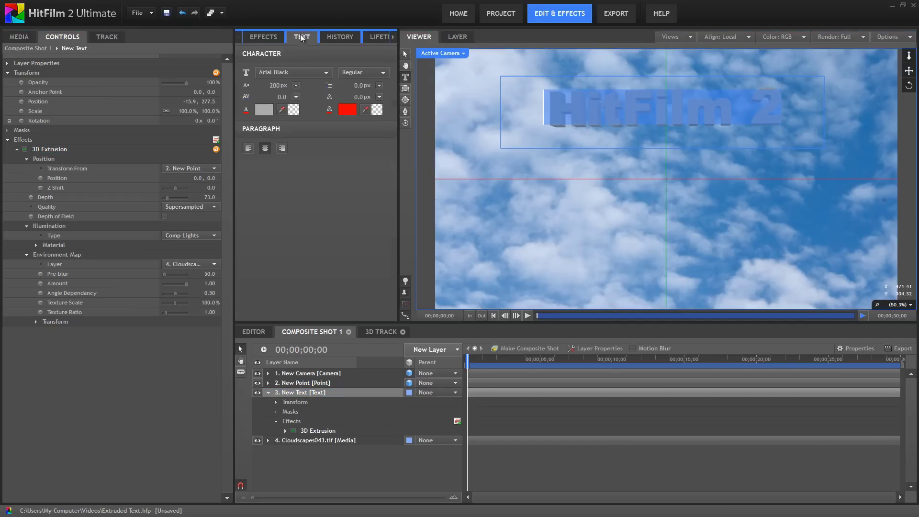
{"action": "left_click", "coordinate": [264, 110]}
{"action": "left_click", "coordinate": [445, 252]}
{"action": "left_click", "coordinate": [517, 333]}
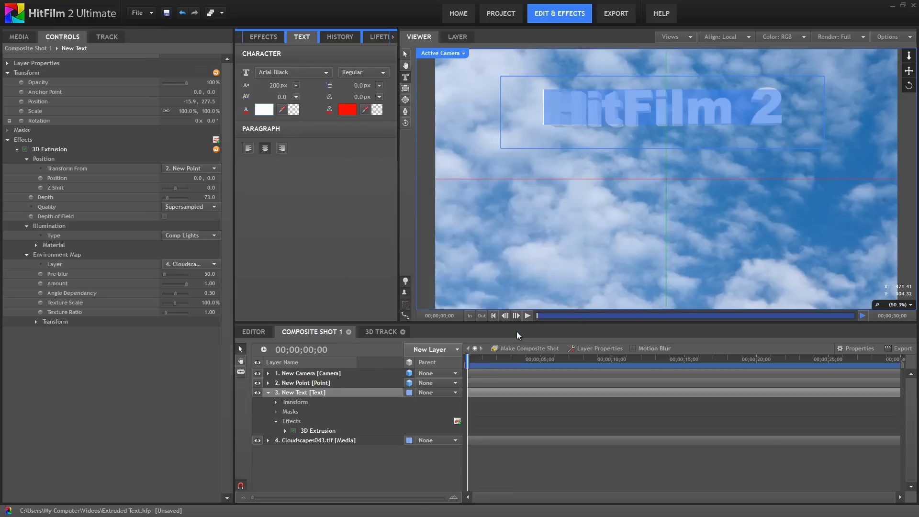
Step: Clear the Environment Map layer to compare, then restore Cloudscapes043.tif
{"action": "left_click", "coordinate": [318, 431]}
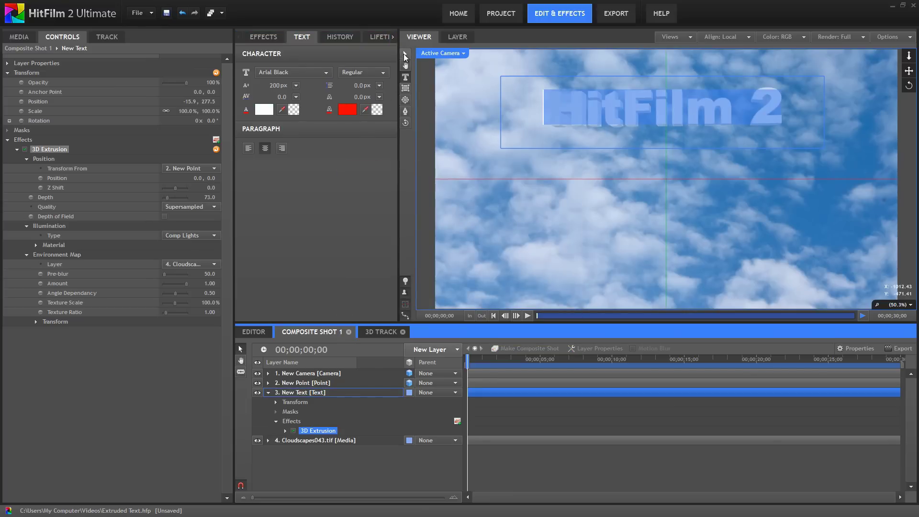
{"action": "left_click", "coordinate": [406, 54]}
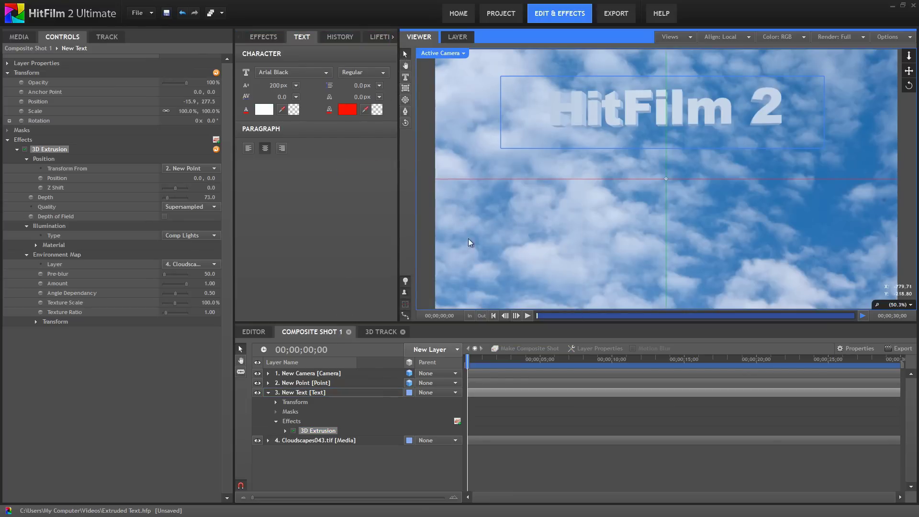
{"action": "left_click", "coordinate": [205, 265]}
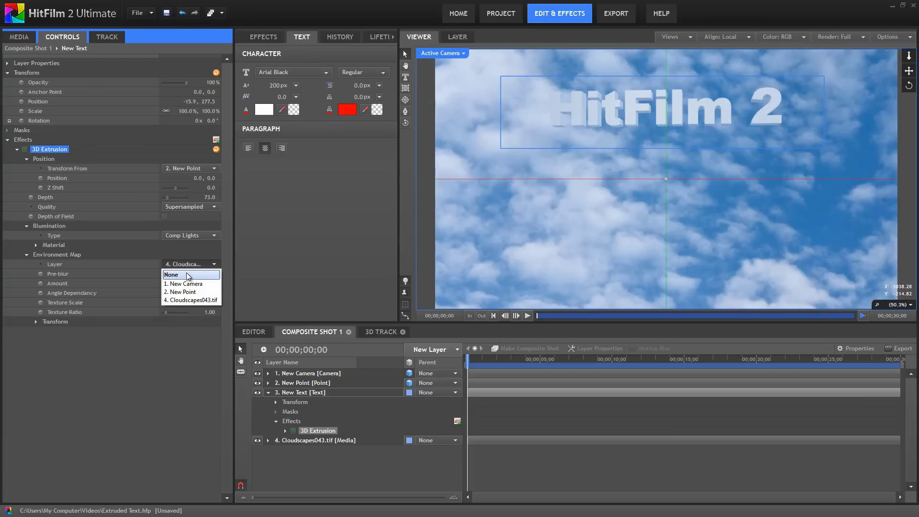
{"action": "left_click", "coordinate": [186, 271]}
{"action": "left_click", "coordinate": [190, 268]}
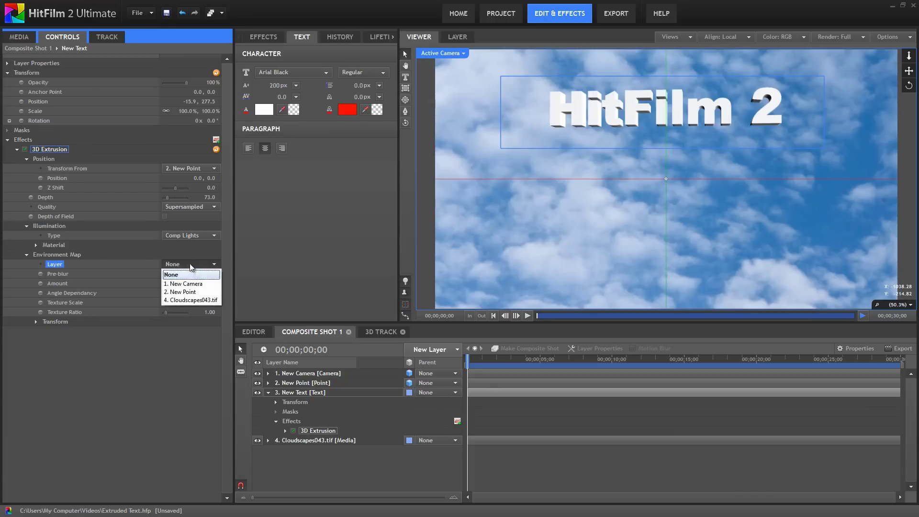
{"action": "left_click", "coordinate": [186, 300]}
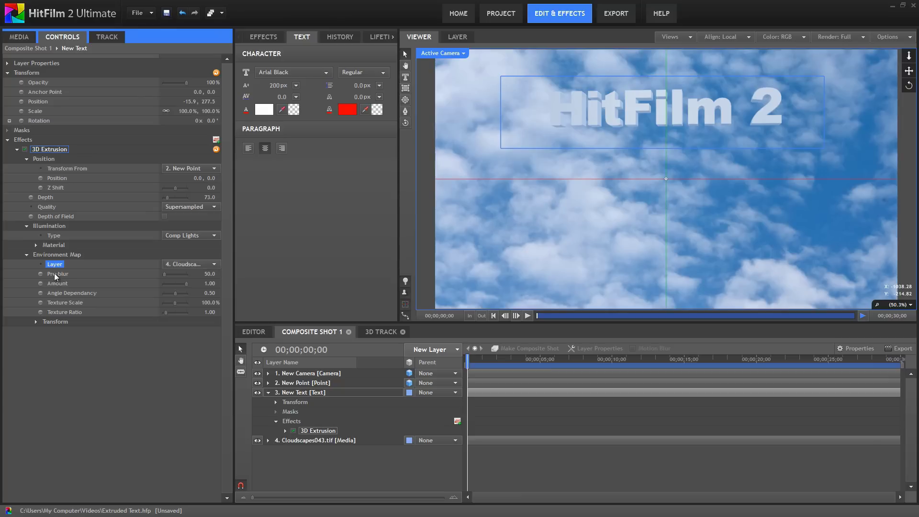
Step: Tune the reflection: Pre-blur 50, Angle Dependancy 0.55, Texture Scale 94.5%, Texture Ratio 1.00
{"action": "left_click_drag", "start_coordinate": [55, 276], "coordinate": [178, 287]}
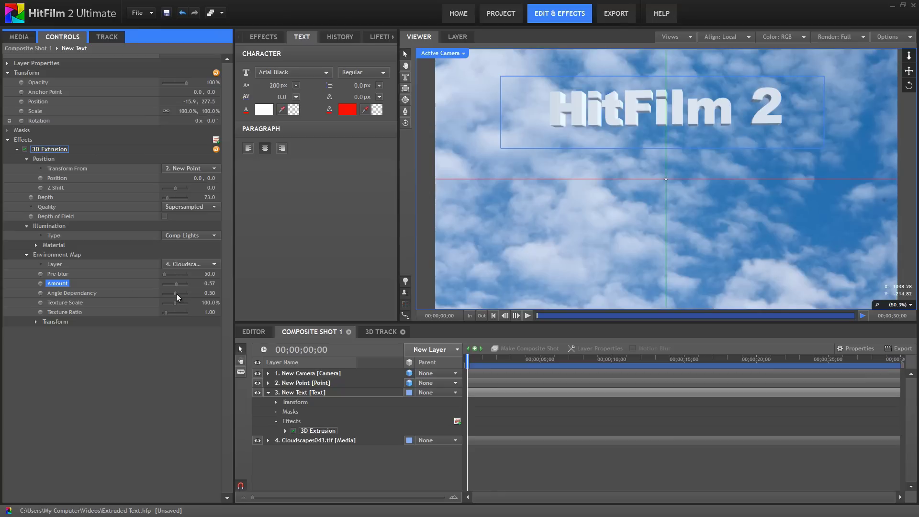
{"action": "left_click_drag", "start_coordinate": [174, 292], "coordinate": [225, 293]}
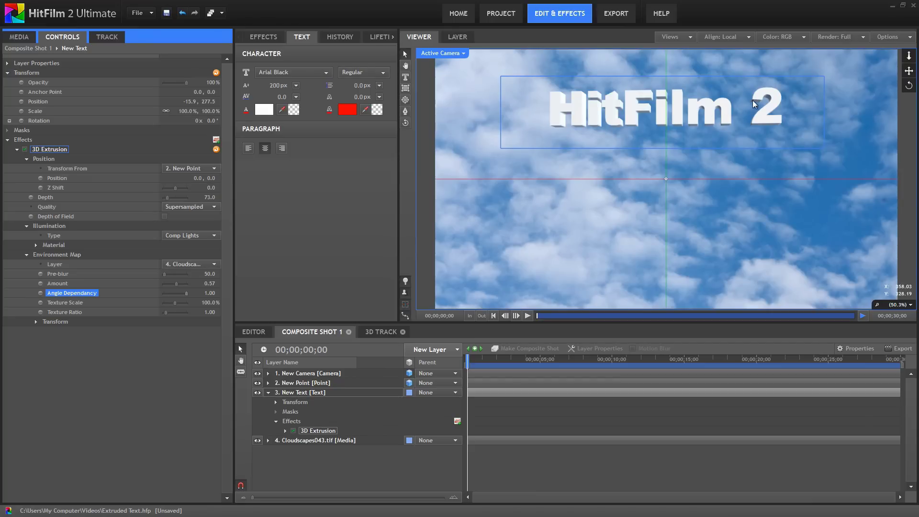
{"action": "mouse_move", "coordinate": [208, 273]}
{"action": "left_mouse_down"}
{"action": "mouse_move", "coordinate": [214, 264]}
{"action": "mouse_move", "coordinate": [210, 285]}
{"action": "mouse_move", "coordinate": [159, 289]}
{"action": "mouse_move", "coordinate": [258, 290]}
{"action": "mouse_move", "coordinate": [163, 303]}
{"action": "mouse_move", "coordinate": [263, 298]}
{"action": "mouse_move", "coordinate": [177, 292]}
{"action": "left_mouse_up"}
{"action": "left_click", "coordinate": [174, 293]}
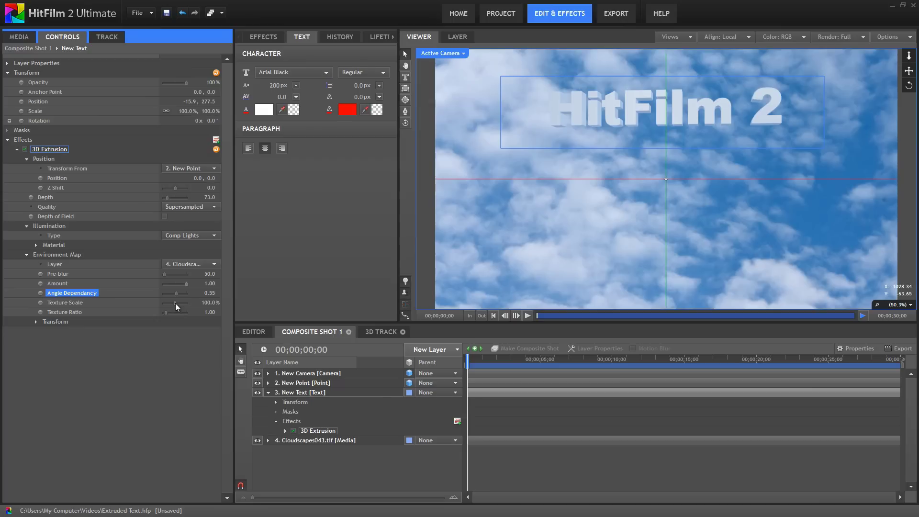
{"action": "mouse_move", "coordinate": [176, 303]}
{"action": "left_mouse_down"}
{"action": "mouse_move", "coordinate": [185, 308]}
{"action": "mouse_move", "coordinate": [174, 306]}
{"action": "mouse_move", "coordinate": [175, 314]}
{"action": "left_mouse_up"}
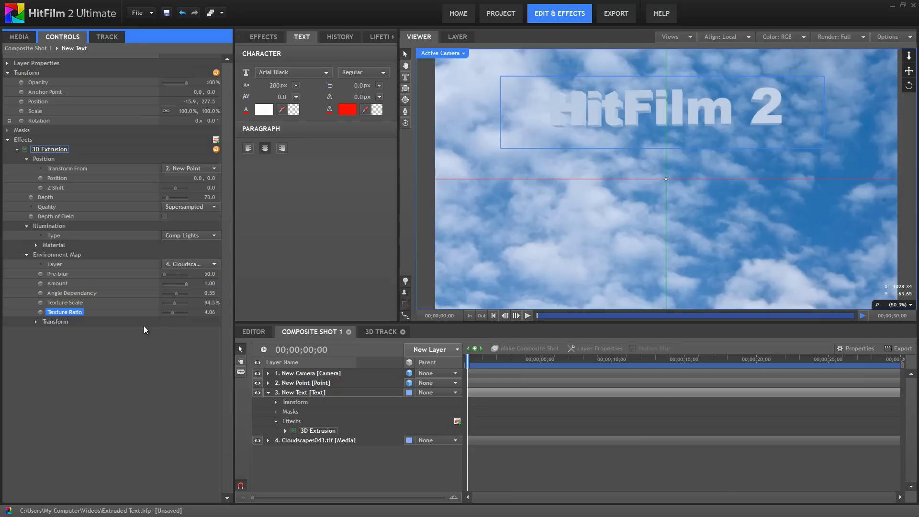
{"action": "double_click", "coordinate": [75, 314]}
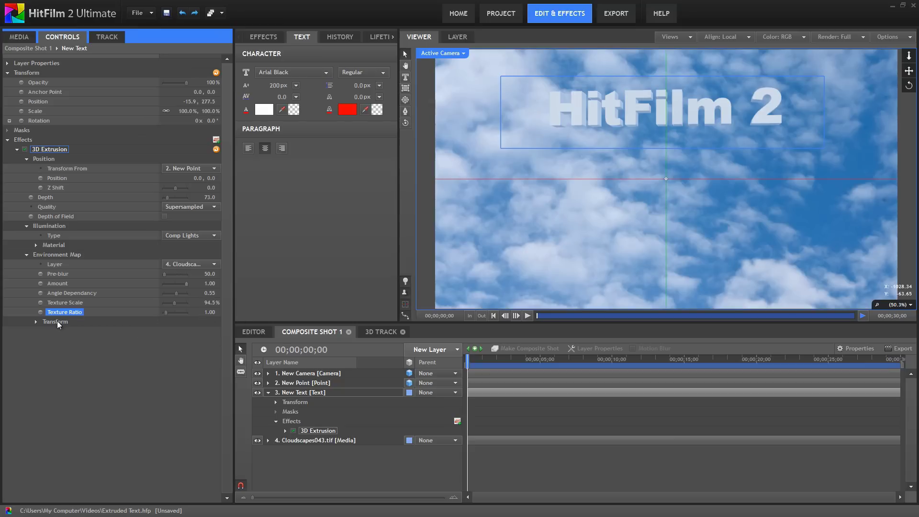
Step: Set the environment map's X Rotation to 2.0° to shift the cloud reflection on the title
{"action": "left_click", "coordinate": [35, 321]}
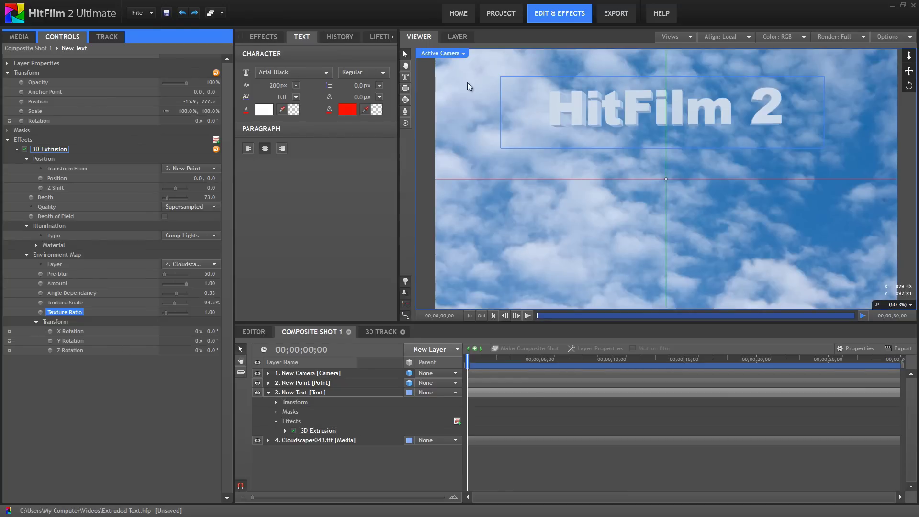
{"action": "mouse_move", "coordinate": [211, 331]}
{"action": "left_mouse_down"}
{"action": "mouse_move", "coordinate": [280, 333]}
{"action": "mouse_move", "coordinate": [210, 330]}
{"action": "left_mouse_up"}
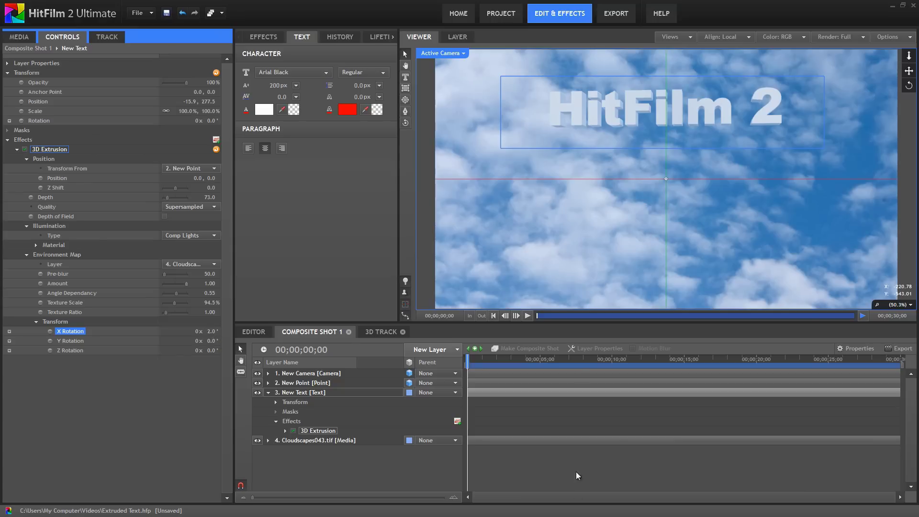
Step: Show the 3D Track composite at 03;19, then toggle light layers 2 and 3 off and back on to compare
{"action": "left_click", "coordinate": [383, 332]}
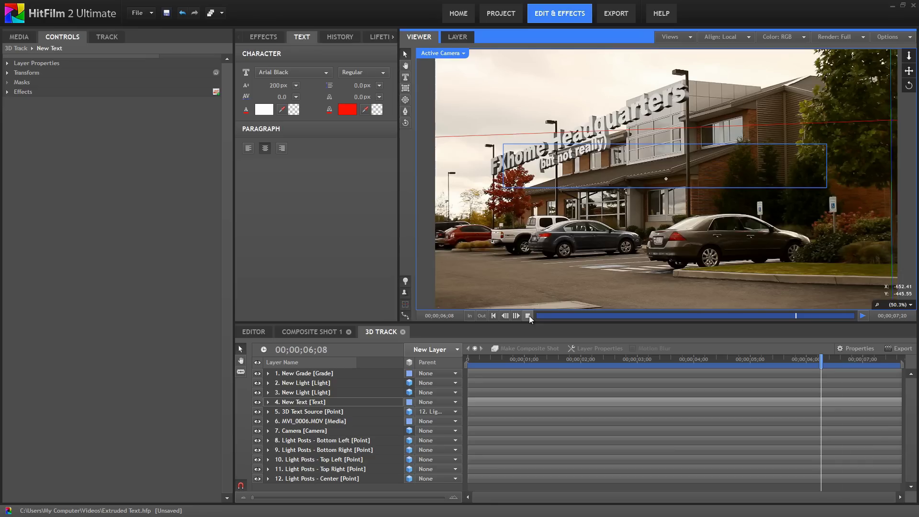
{"action": "left_click", "coordinate": [675, 363]}
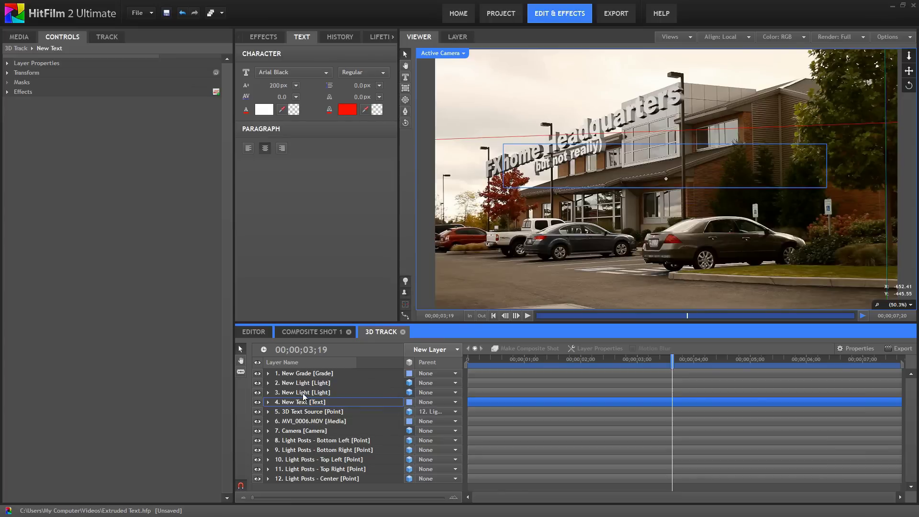
{"action": "left_click", "coordinate": [257, 383]}
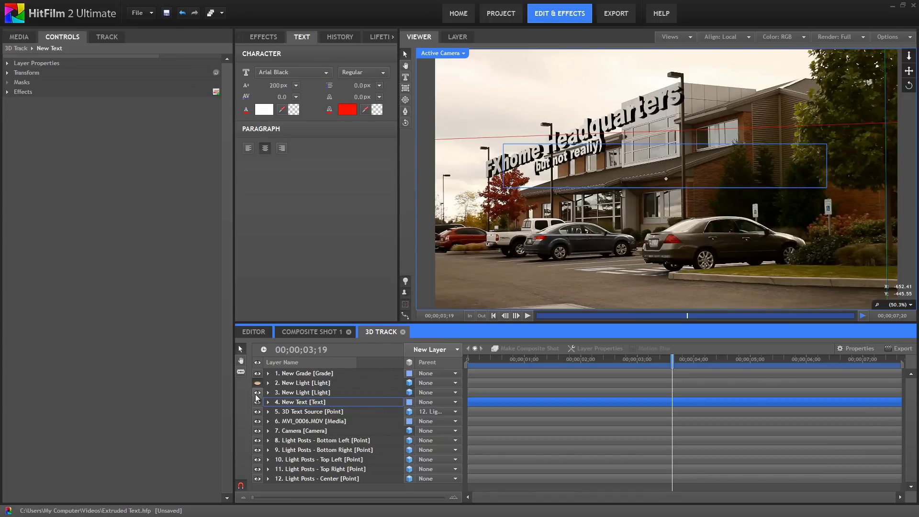
{"action": "left_click", "coordinate": [256, 392]}
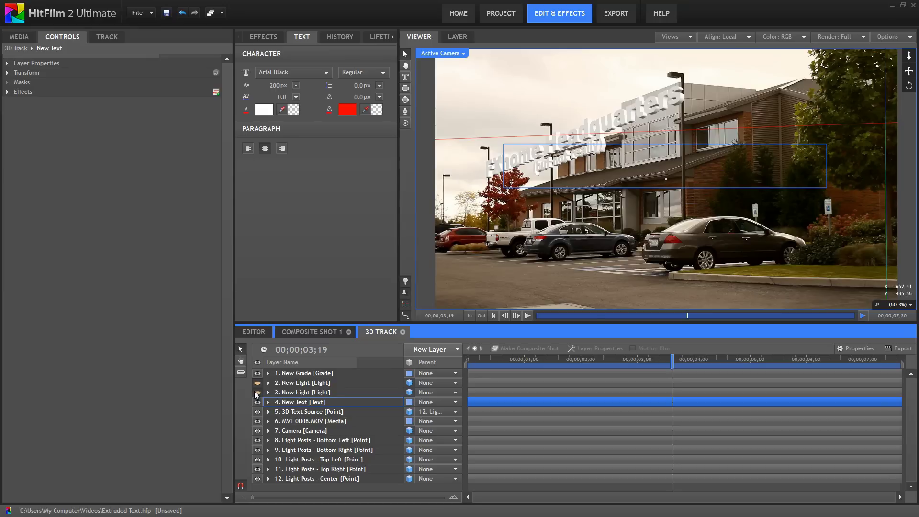
{"action": "left_click", "coordinate": [257, 393]}
{"action": "left_click", "coordinate": [257, 384]}
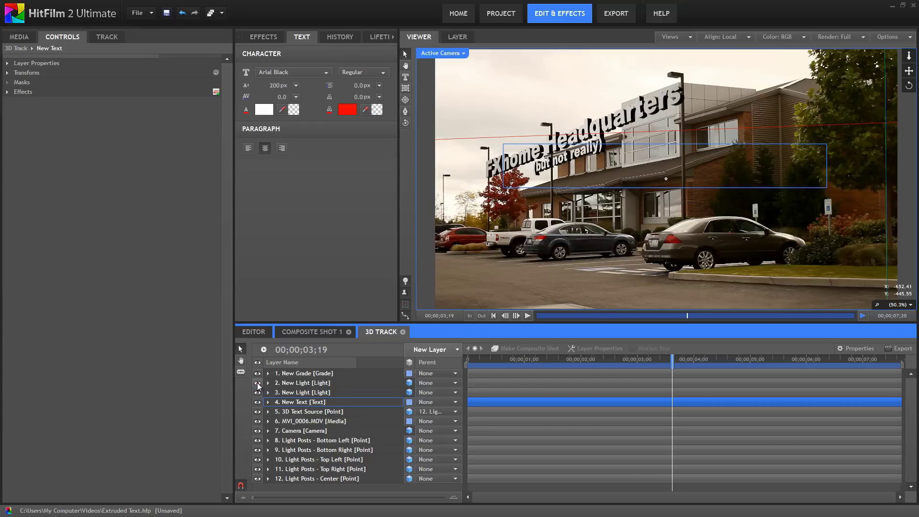